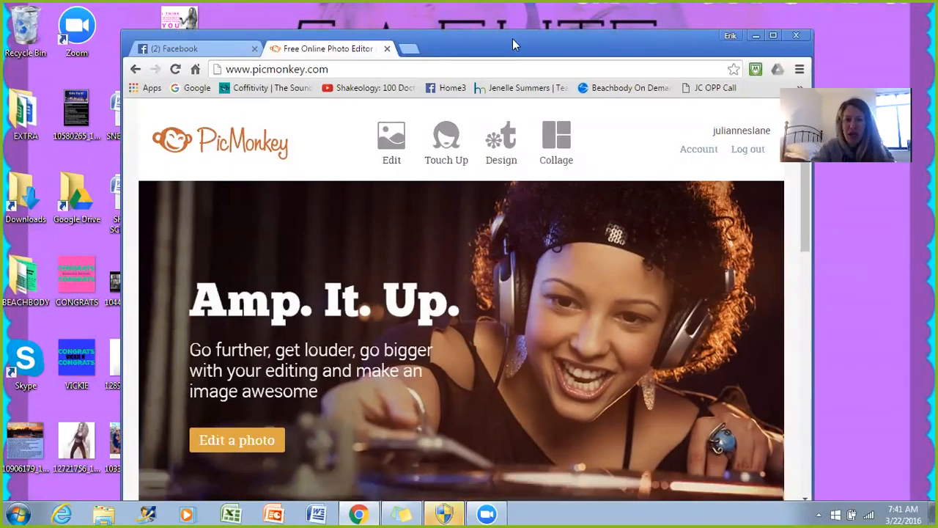
- Start a new design on the square canvas preset
{"action": "left_click", "coordinate": [500, 138]}
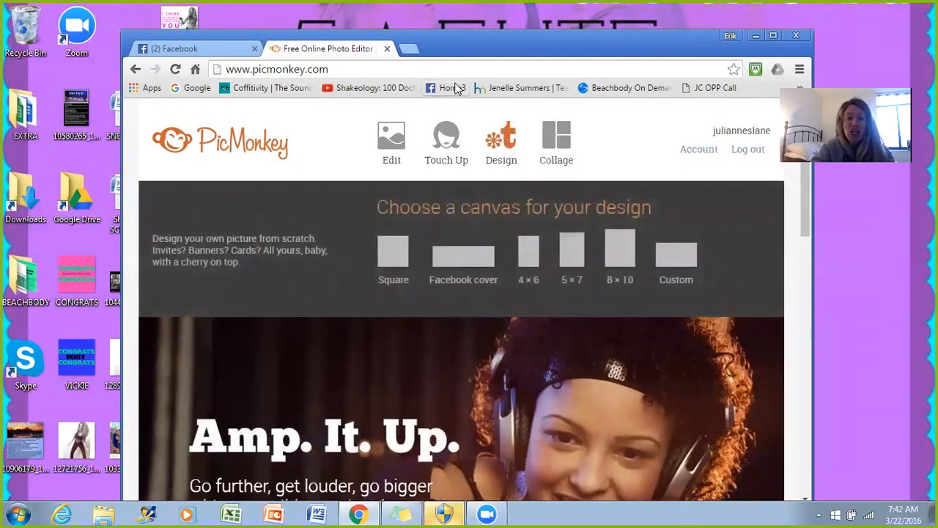
{"action": "left_click", "coordinate": [341, 70]}
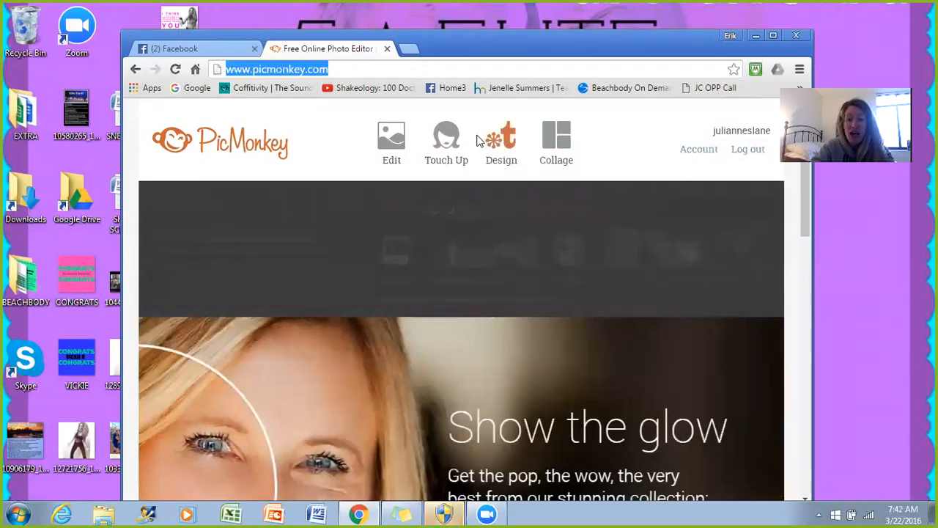
{"action": "mouse_move", "coordinate": [495, 143]}
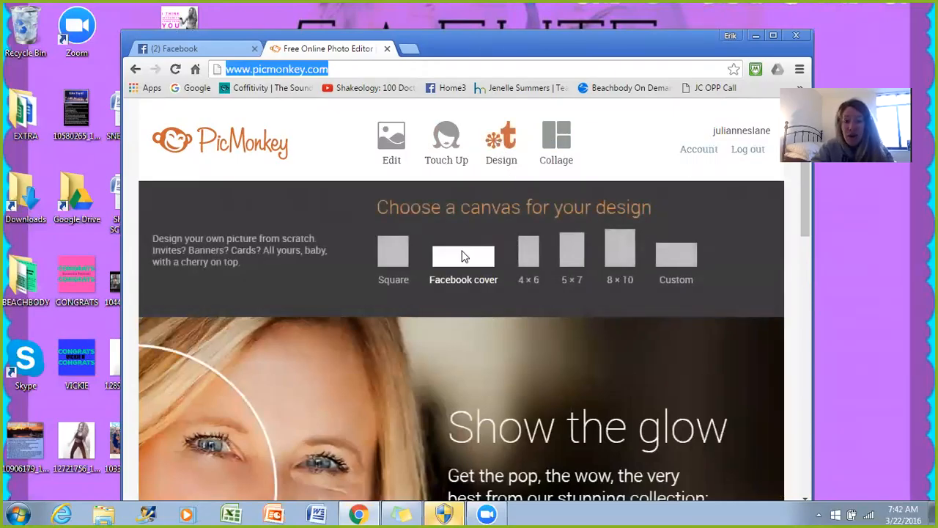
{"action": "left_click", "coordinate": [394, 266]}
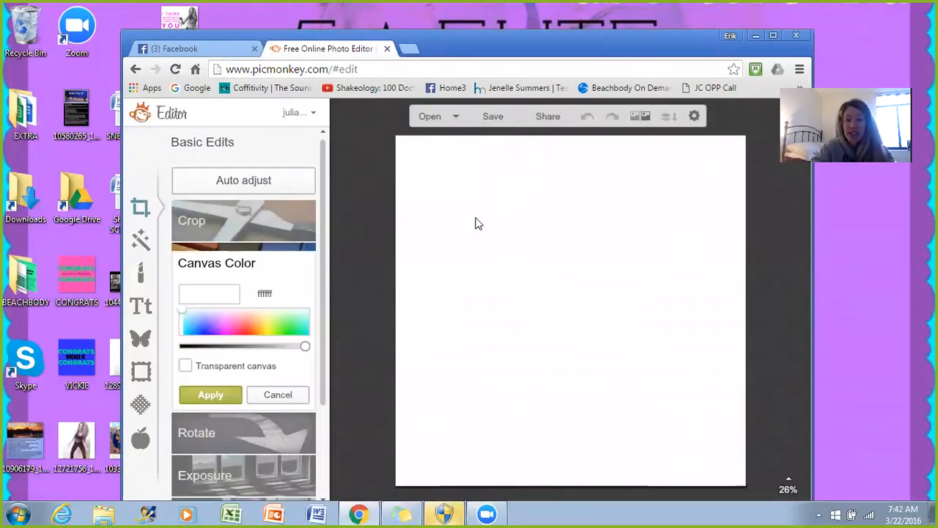
{"action": "left_click", "coordinate": [141, 339]}
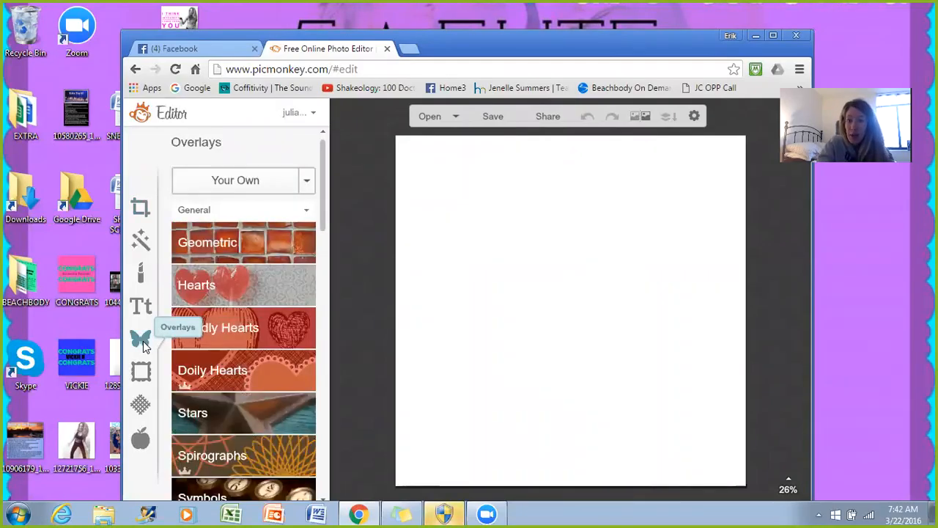
{"action": "left_click", "coordinate": [214, 182]}
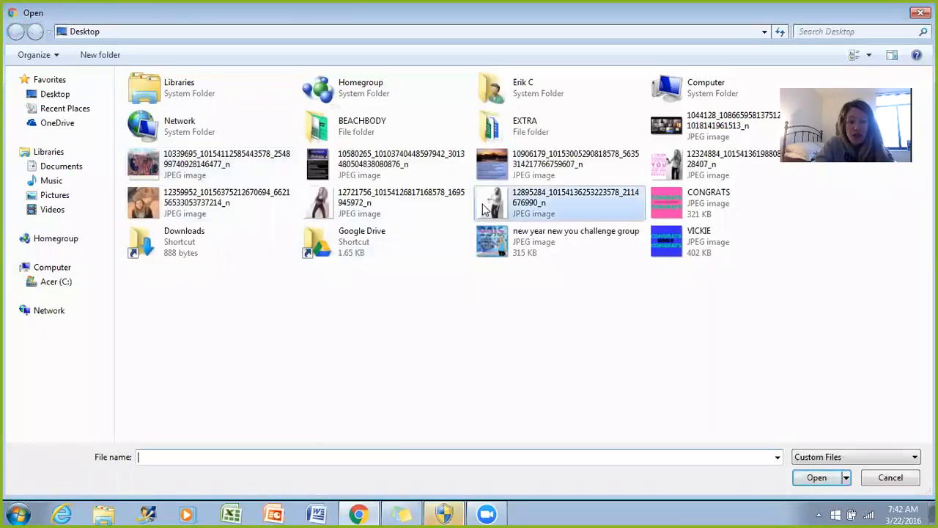
{"action": "double_click", "coordinate": [484, 205]}
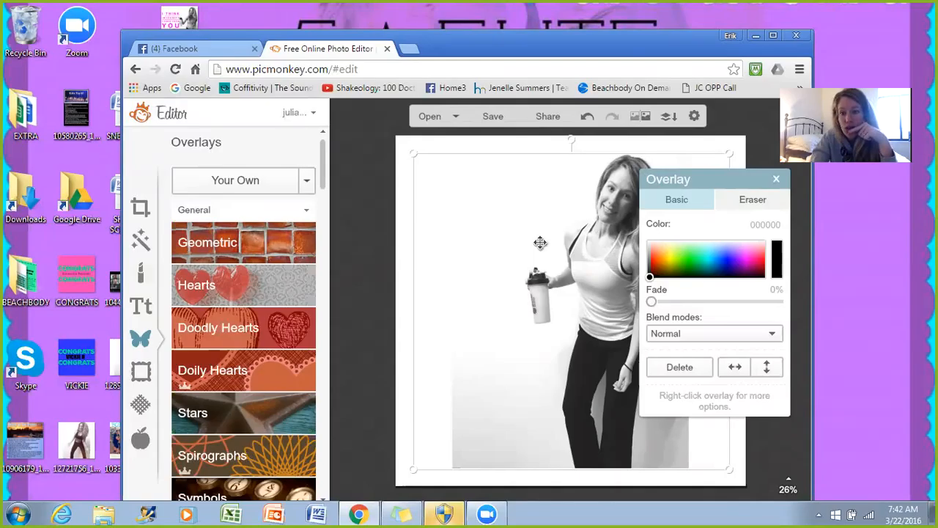
{"action": "left_click", "coordinate": [776, 180]}
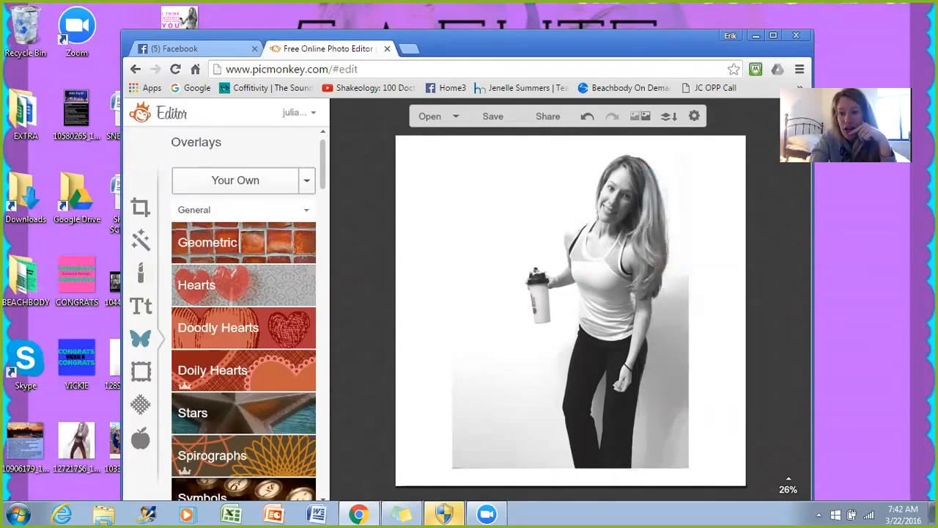
{"action": "left_click", "coordinate": [771, 40]}
- Set up the photo overlay's eraser with size 79 and hardness 38, with the Overlay palette moved clear of the webcam
{"action": "left_click", "coordinate": [475, 281]}
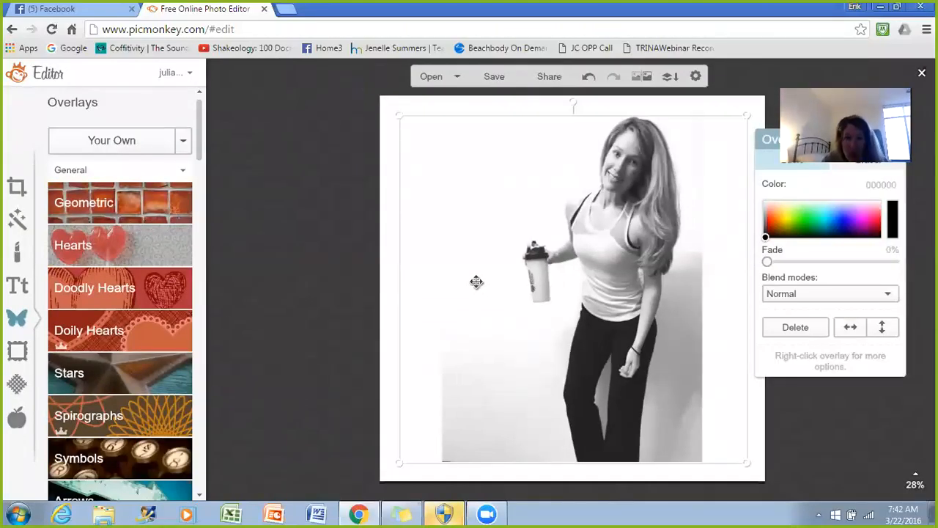
{"action": "left_click", "coordinate": [843, 295]}
{"action": "left_click_drag", "start_coordinate": [779, 155], "coordinate": [782, 222]}
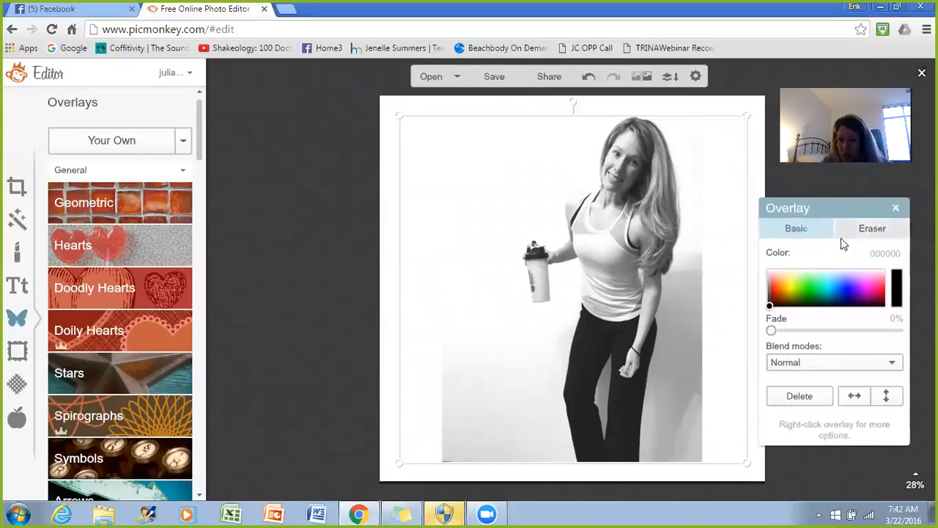
{"action": "left_click", "coordinate": [852, 235]}
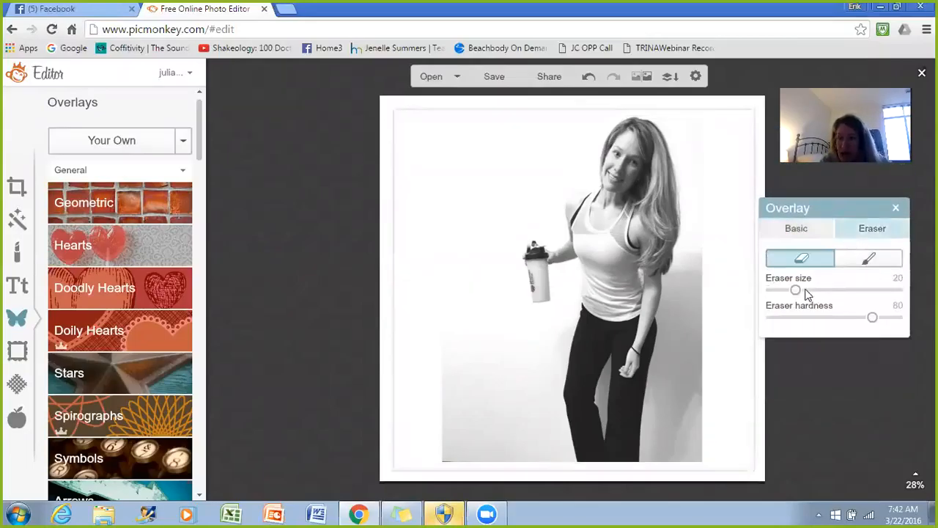
{"action": "left_click_drag", "start_coordinate": [809, 291], "coordinate": [870, 289]}
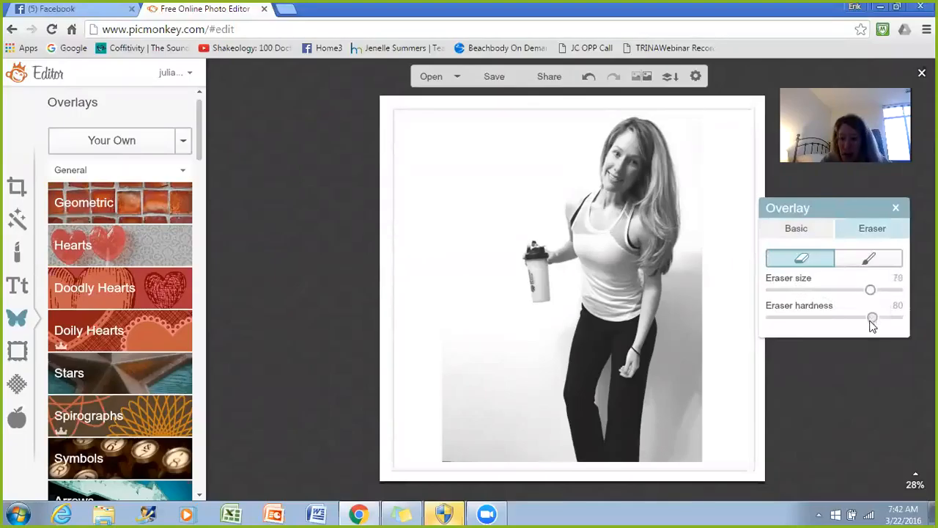
{"action": "left_click_drag", "start_coordinate": [837, 322], "coordinate": [819, 321]}
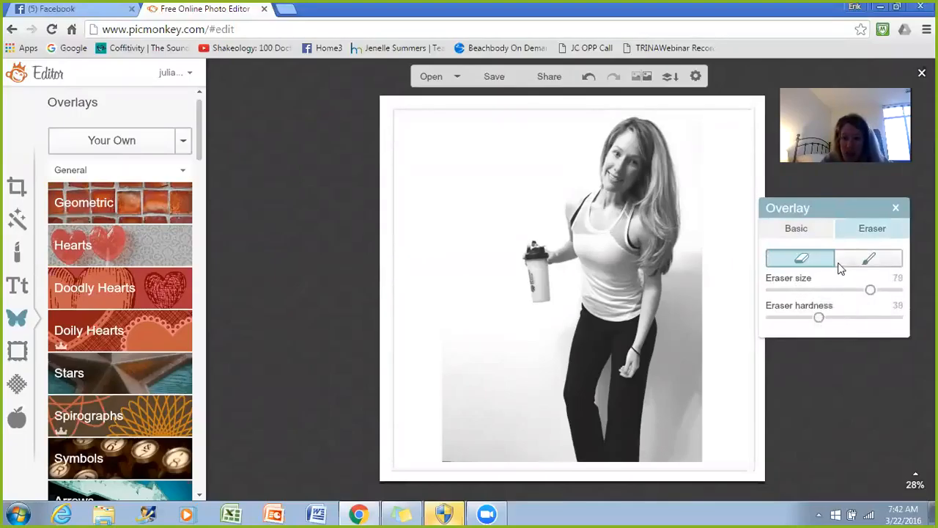
- Erase the grey wall shading on both sides of the woman in the photo, and reduce the eraser size to 53
{"action": "mouse_move", "coordinate": [704, 379]}
{"action": "left_mouse_down"}
{"action": "mouse_move", "coordinate": [715, 497]}
{"action": "mouse_move", "coordinate": [696, 408]}
{"action": "mouse_move", "coordinate": [686, 410]}
{"action": "mouse_move", "coordinate": [682, 487]}
{"action": "left_mouse_up"}
{"action": "mouse_move", "coordinate": [694, 370]}
{"action": "left_mouse_down"}
{"action": "mouse_move", "coordinate": [695, 322]}
{"action": "mouse_move", "coordinate": [670, 375]}
{"action": "mouse_move", "coordinate": [682, 284]}
{"action": "mouse_move", "coordinate": [706, 320]}
{"action": "mouse_move", "coordinate": [702, 265]}
{"action": "mouse_move", "coordinate": [680, 286]}
{"action": "mouse_move", "coordinate": [693, 263]}
{"action": "mouse_move", "coordinate": [717, 281]}
{"action": "mouse_move", "coordinate": [723, 275]}
{"action": "mouse_move", "coordinate": [758, 193]}
{"action": "mouse_move", "coordinate": [762, 144]}
{"action": "left_mouse_up"}
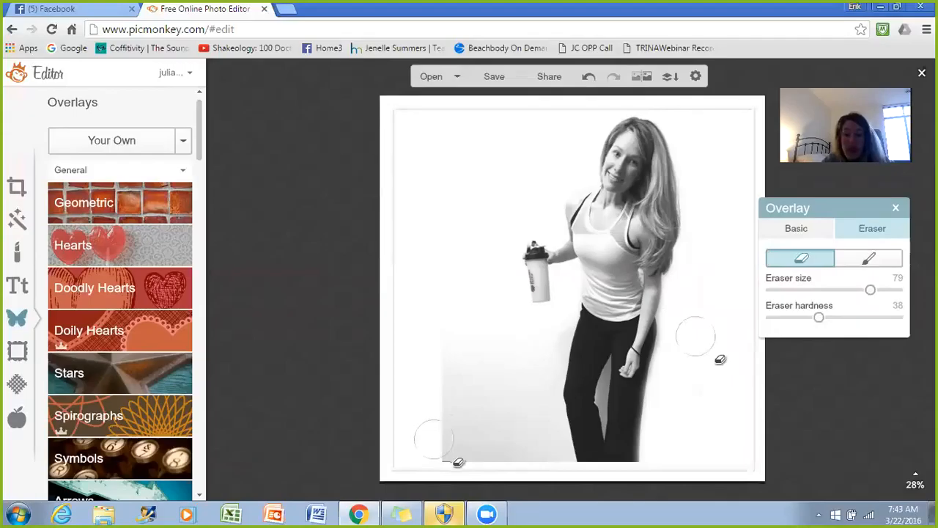
{"action": "mouse_move", "coordinate": [467, 467]}
{"action": "left_mouse_down"}
{"action": "mouse_move", "coordinate": [471, 483]}
{"action": "mouse_move", "coordinate": [499, 489]}
{"action": "mouse_move", "coordinate": [509, 450]}
{"action": "mouse_move", "coordinate": [506, 484]}
{"action": "mouse_move", "coordinate": [536, 477]}
{"action": "mouse_move", "coordinate": [544, 488]}
{"action": "mouse_move", "coordinate": [553, 471]}
{"action": "mouse_move", "coordinate": [567, 482]}
{"action": "left_mouse_up"}
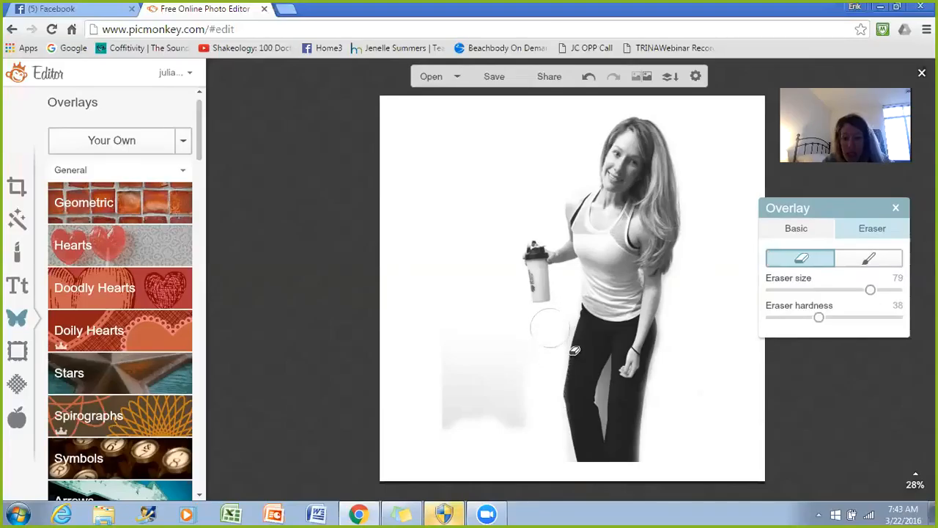
{"action": "mouse_move", "coordinate": [549, 368]}
{"action": "left_mouse_down"}
{"action": "mouse_move", "coordinate": [476, 398]}
{"action": "mouse_move", "coordinate": [467, 425]}
{"action": "mouse_move", "coordinate": [488, 393]}
{"action": "mouse_move", "coordinate": [530, 444]}
{"action": "mouse_move", "coordinate": [515, 388]}
{"action": "left_mouse_up"}
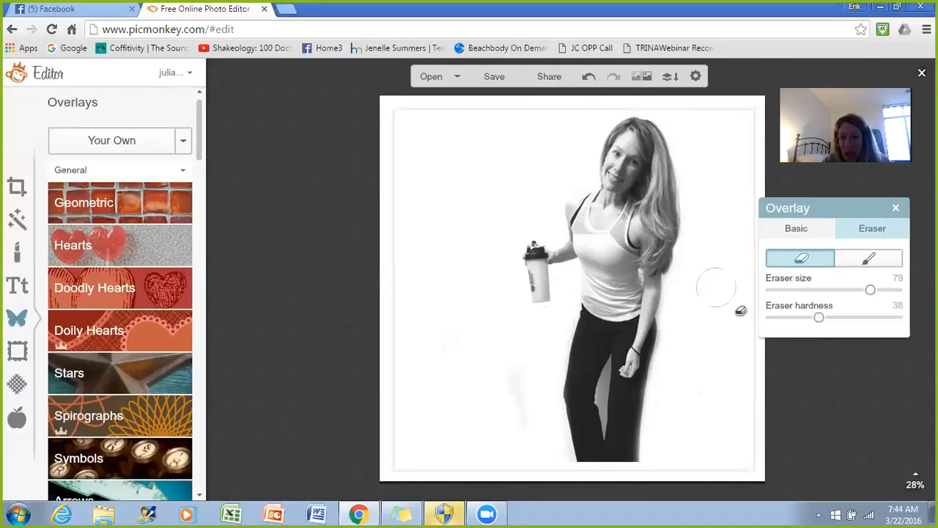
{"action": "left_click_drag", "start_coordinate": [870, 291], "coordinate": [837, 291]}
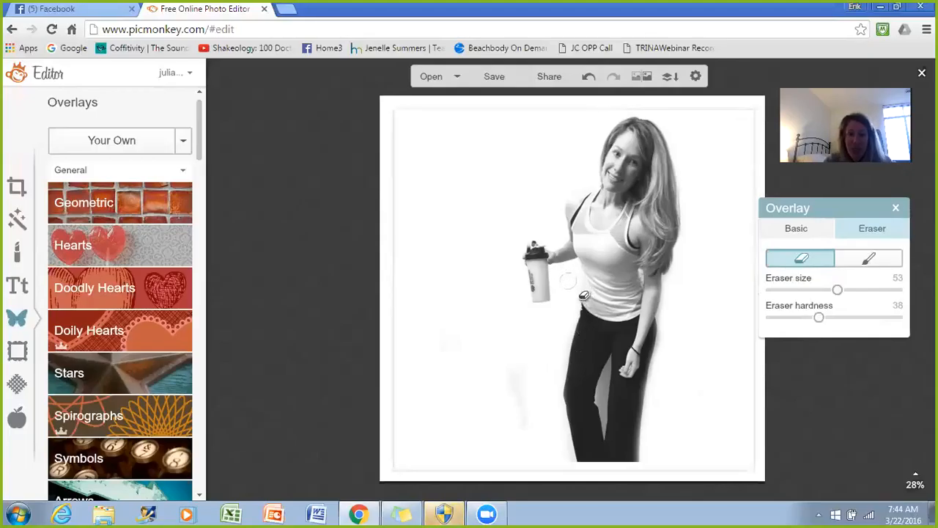
- Apply the salmon canvas color ffab98 behind the photo
{"action": "left_click", "coordinate": [18, 188]}
{"action": "left_click", "coordinate": [106, 226]}
{"action": "left_click", "coordinate": [125, 278]}
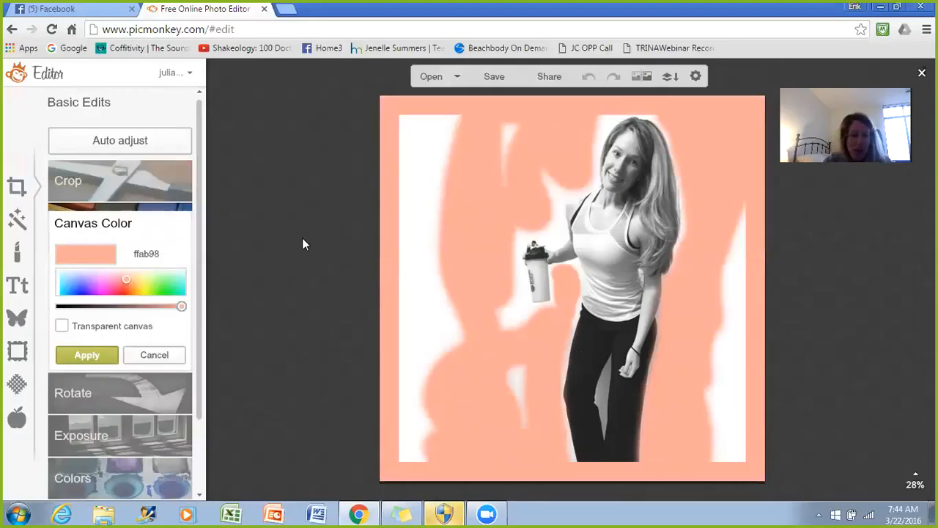
{"action": "left_click", "coordinate": [104, 355]}
- Erase the leftover white background between the canvas's left edge and the woman with an eraser size of 80
{"action": "left_click", "coordinate": [475, 315]}
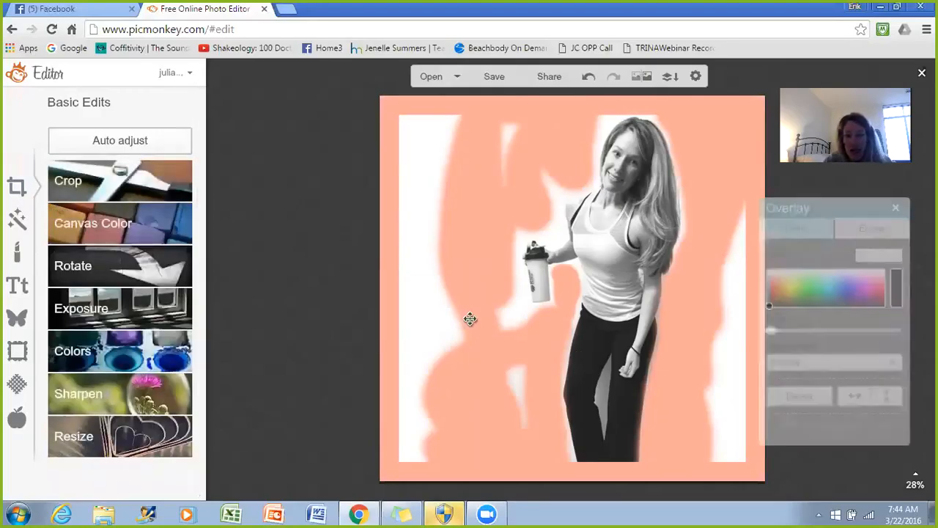
{"action": "left_click", "coordinate": [882, 228]}
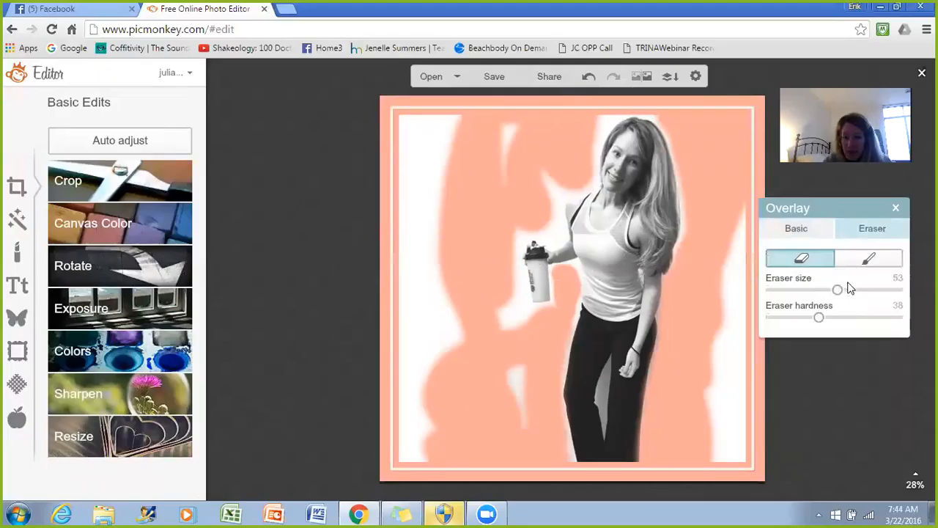
{"action": "left_click_drag", "start_coordinate": [852, 289], "coordinate": [874, 290]}
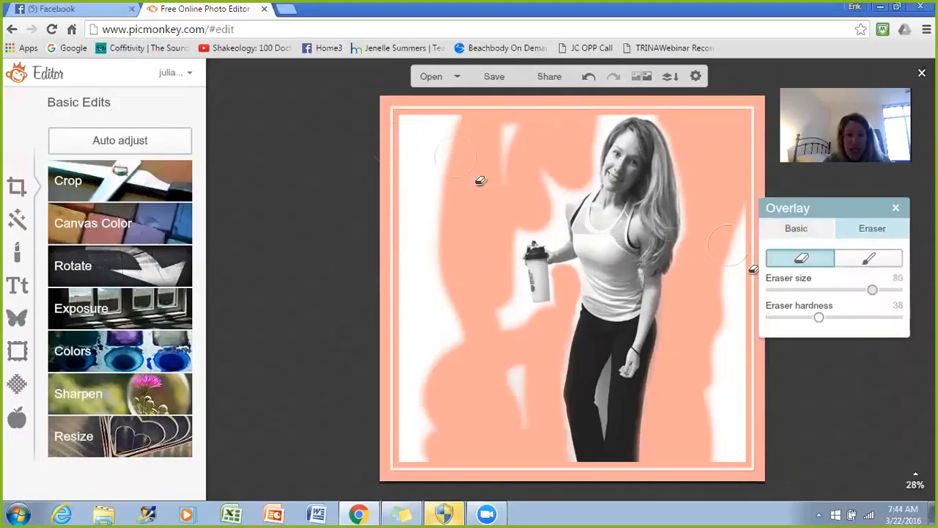
{"action": "mouse_move", "coordinate": [454, 140]}
{"action": "left_mouse_down"}
{"action": "mouse_move", "coordinate": [412, 127]}
{"action": "mouse_move", "coordinate": [478, 153]}
{"action": "mouse_move", "coordinate": [440, 163]}
{"action": "mouse_move", "coordinate": [450, 247]}
{"action": "mouse_move", "coordinate": [462, 197]}
{"action": "mouse_move", "coordinate": [438, 281]}
{"action": "mouse_move", "coordinate": [437, 236]}
{"action": "mouse_move", "coordinate": [458, 277]}
{"action": "mouse_move", "coordinate": [474, 358]}
{"action": "mouse_move", "coordinate": [448, 404]}
{"action": "mouse_move", "coordinate": [437, 477]}
{"action": "mouse_move", "coordinate": [447, 457]}
{"action": "mouse_move", "coordinate": [447, 356]}
{"action": "mouse_move", "coordinate": [433, 299]}
{"action": "mouse_move", "coordinate": [479, 367]}
{"action": "mouse_move", "coordinate": [510, 370]}
{"action": "mouse_move", "coordinate": [557, 421]}
{"action": "mouse_move", "coordinate": [556, 435]}
{"action": "left_mouse_up"}
{"action": "mouse_move", "coordinate": [541, 385]}
{"action": "left_mouse_down"}
{"action": "mouse_move", "coordinate": [526, 314]}
{"action": "mouse_move", "coordinate": [519, 156]}
{"action": "mouse_move", "coordinate": [550, 188]}
{"action": "mouse_move", "coordinate": [543, 172]}
{"action": "mouse_move", "coordinate": [543, 199]}
{"action": "left_mouse_up"}
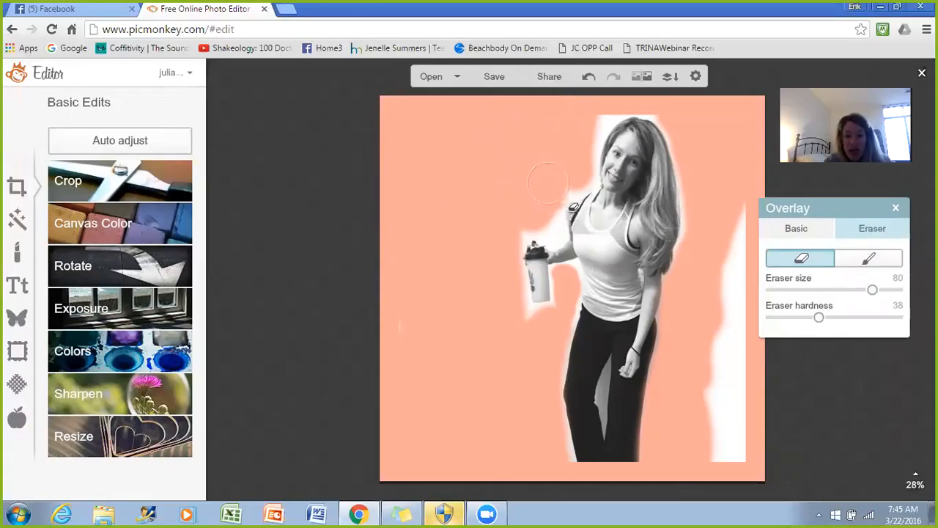
- Erase the leftover white strip along the right side of the photo overlay
{"action": "left_click", "coordinate": [872, 260]}
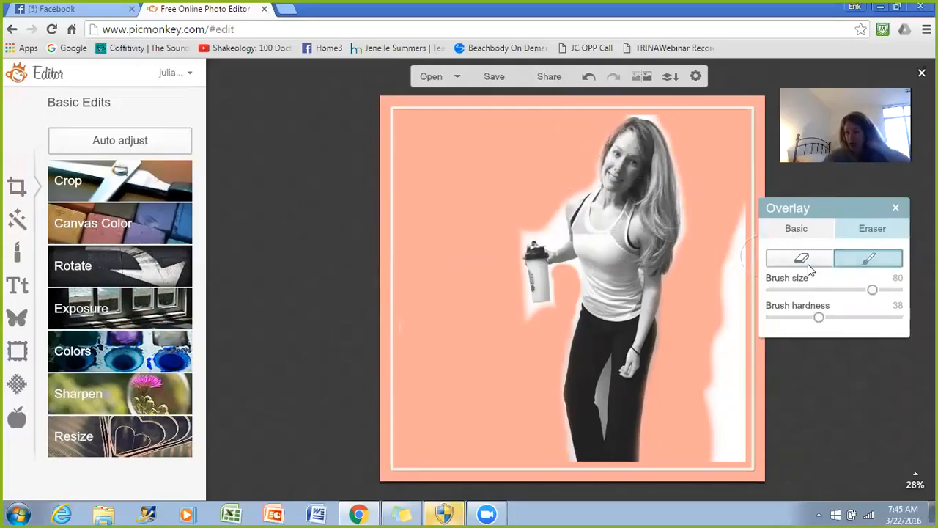
{"action": "left_click", "coordinate": [807, 263]}
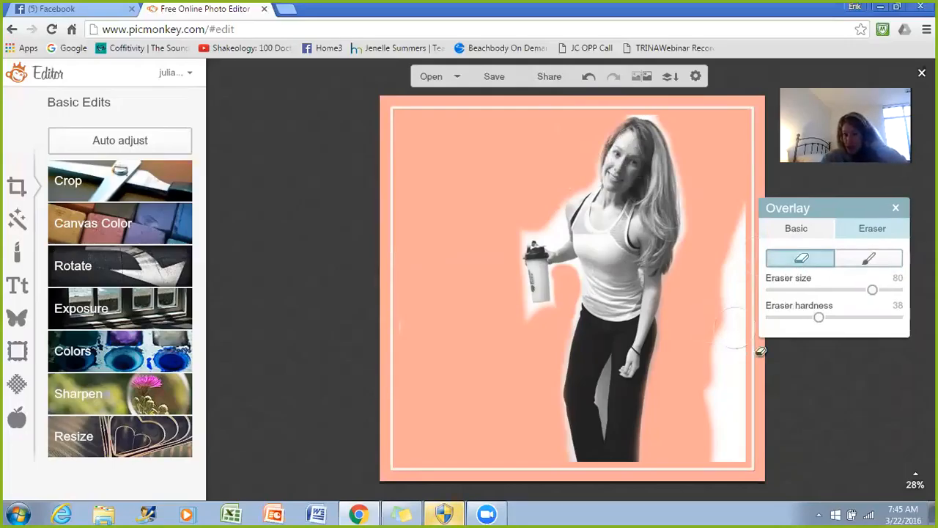
{"action": "mouse_move", "coordinate": [757, 352]}
{"action": "left_mouse_down"}
{"action": "mouse_move", "coordinate": [771, 496]}
{"action": "mouse_move", "coordinate": [733, 430]}
{"action": "mouse_move", "coordinate": [727, 394]}
{"action": "left_mouse_up"}
{"action": "mouse_move", "coordinate": [754, 382]}
{"action": "left_mouse_down"}
{"action": "mouse_move", "coordinate": [745, 448]}
{"action": "mouse_move", "coordinate": [754, 230]}
{"action": "mouse_move", "coordinate": [745, 282]}
{"action": "mouse_move", "coordinate": [750, 473]}
{"action": "mouse_move", "coordinate": [715, 461]}
{"action": "left_mouse_up"}
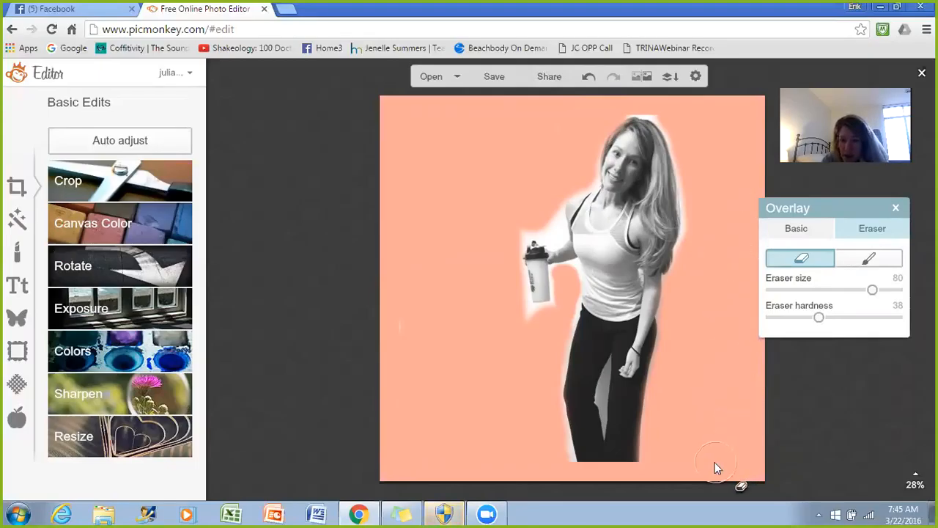
- Erase the white fringe around the woman's feet and up the outer edge of the trouser leg beneath the bottle
{"action": "left_click", "coordinate": [578, 486]}
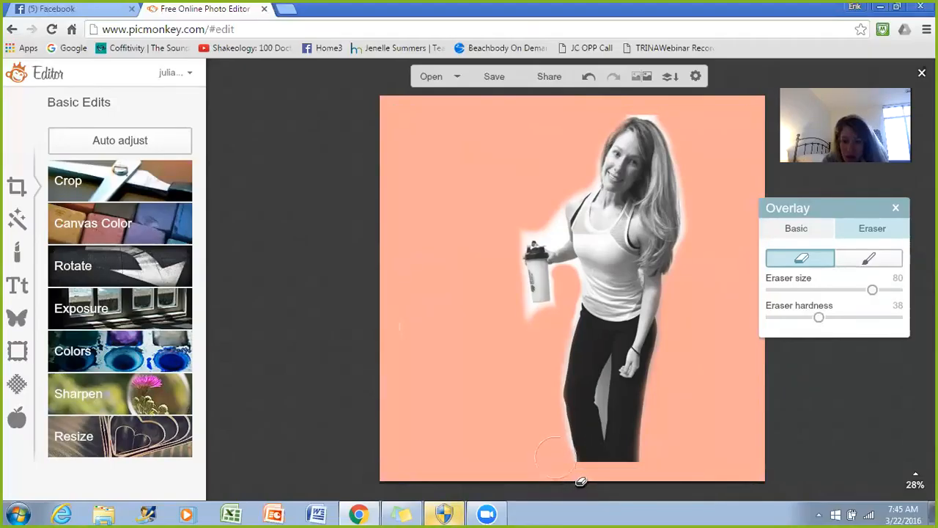
{"action": "left_click", "coordinate": [578, 473]}
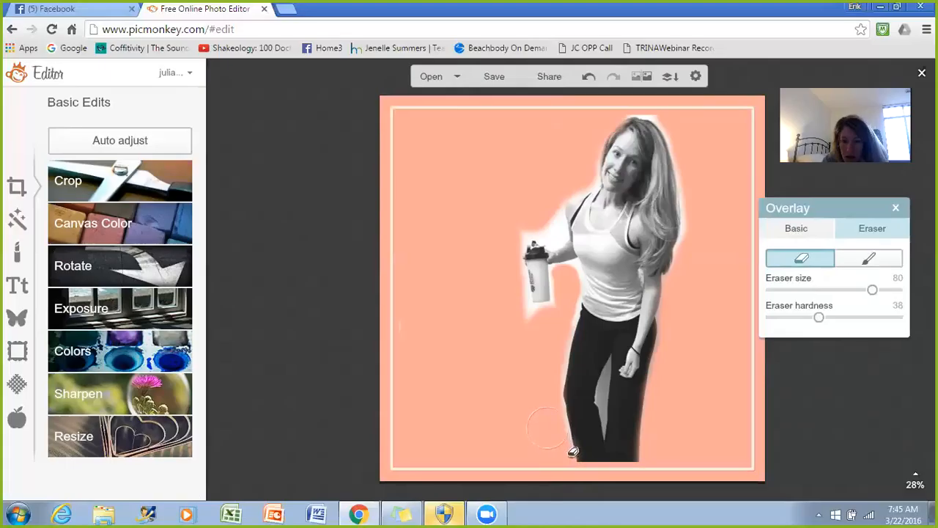
{"action": "left_click", "coordinate": [571, 387]}
{"action": "left_click", "coordinate": [573, 376]}
{"action": "left_click", "coordinate": [575, 367]}
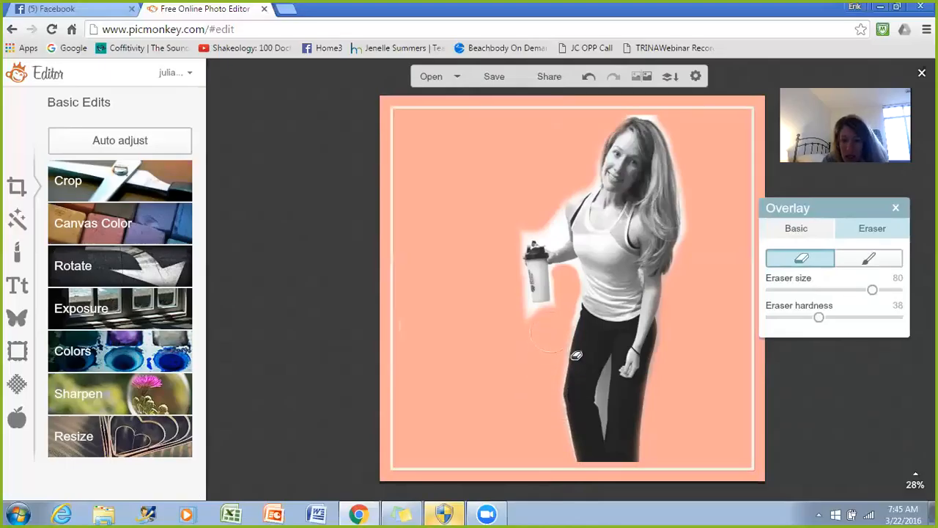
{"action": "left_click", "coordinate": [580, 343]}
- Erase the white fringe below, beside and above the shaker bottle
{"action": "left_click", "coordinate": [554, 347]}
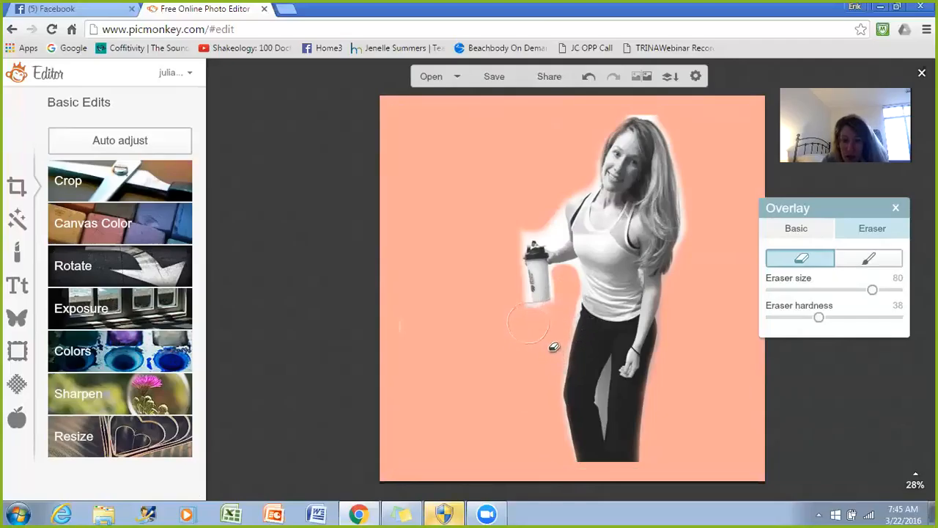
{"action": "left_click", "coordinate": [536, 327]}
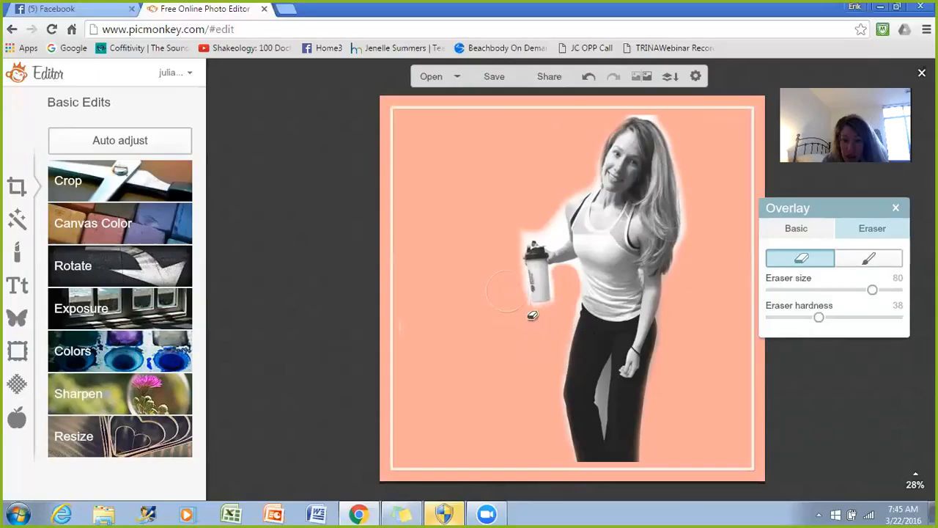
{"action": "left_click", "coordinate": [507, 287]}
{"action": "left_click", "coordinate": [535, 258]}
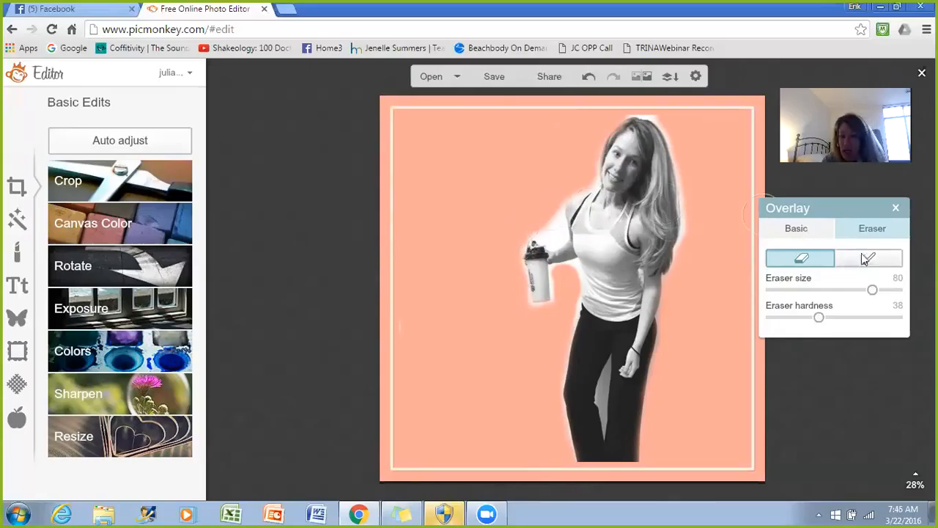
- Reduce the eraser size to 62 and clear the remaining white around the bottle and between the arm and the torso
{"action": "left_click_drag", "start_coordinate": [871, 289], "coordinate": [849, 289]}
{"action": "mouse_move", "coordinate": [571, 246]}
{"action": "left_mouse_down"}
{"action": "mouse_move", "coordinate": [570, 255]}
{"action": "mouse_move", "coordinate": [573, 248]}
{"action": "mouse_move", "coordinate": [522, 233]}
{"action": "mouse_move", "coordinate": [516, 261]}
{"action": "left_mouse_up"}
{"action": "left_click_drag", "start_coordinate": [560, 276], "coordinate": [563, 288]}
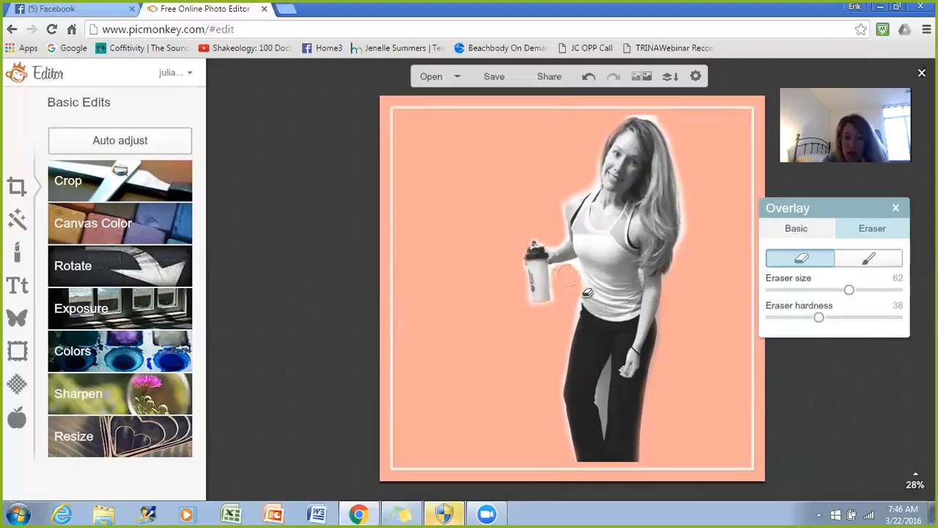
{"action": "left_click", "coordinate": [571, 269]}
{"action": "left_click", "coordinate": [574, 290]}
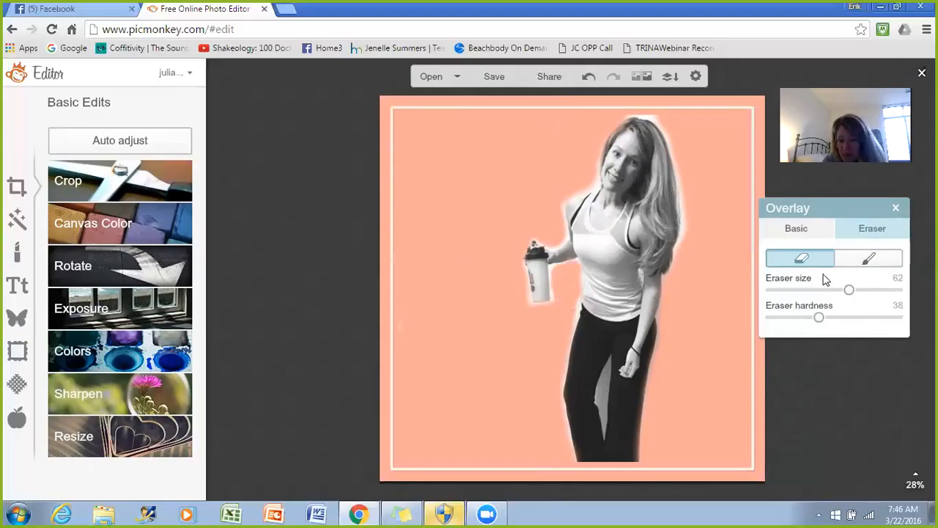
- Erase the grey background showing between the woman's legs, using an eraser size of 45 for the middle and 30 for the narrow parts
{"action": "left_click_drag", "start_coordinate": [843, 290], "coordinate": [826, 290]}
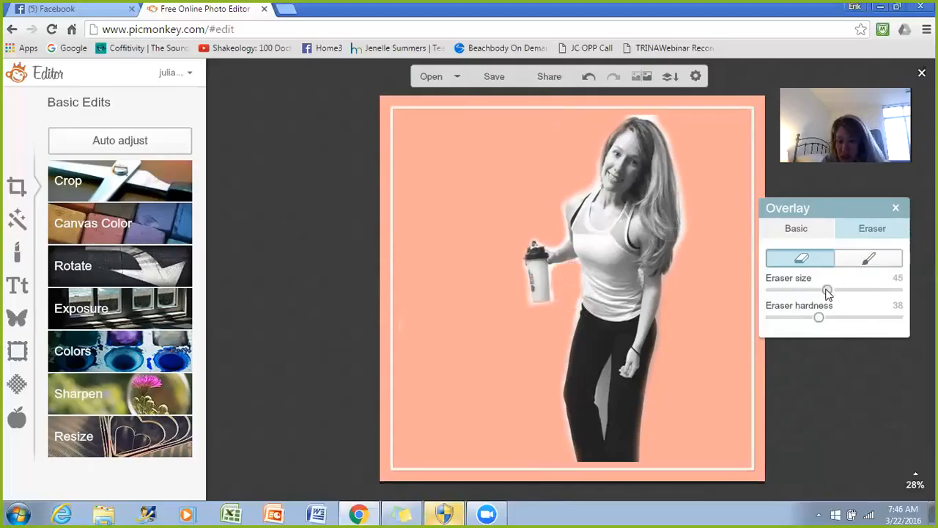
{"action": "left_click_drag", "start_coordinate": [603, 385], "coordinate": [616, 419]}
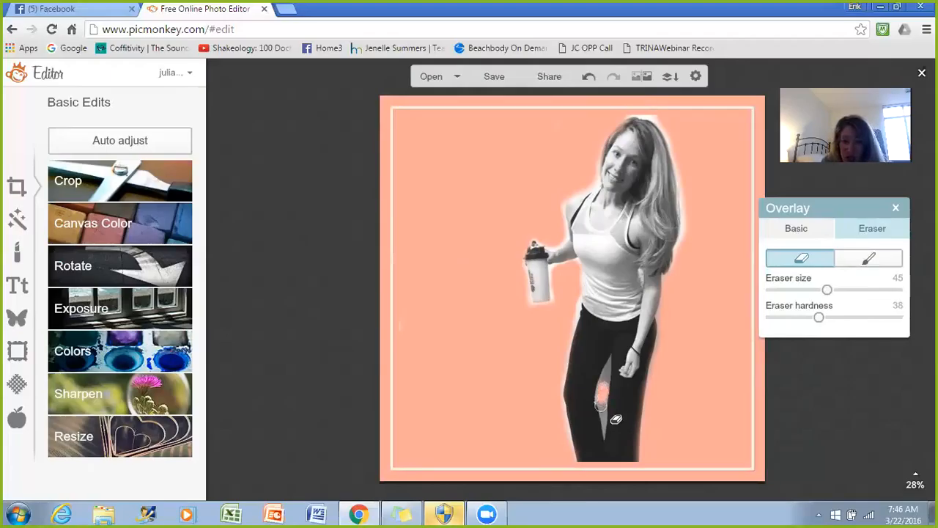
{"action": "left_click_drag", "start_coordinate": [827, 289], "coordinate": [809, 293]}
{"action": "mouse_move", "coordinate": [603, 379]}
{"action": "left_mouse_down"}
{"action": "mouse_move", "coordinate": [614, 396]}
{"action": "mouse_move", "coordinate": [619, 387]}
{"action": "left_mouse_up"}
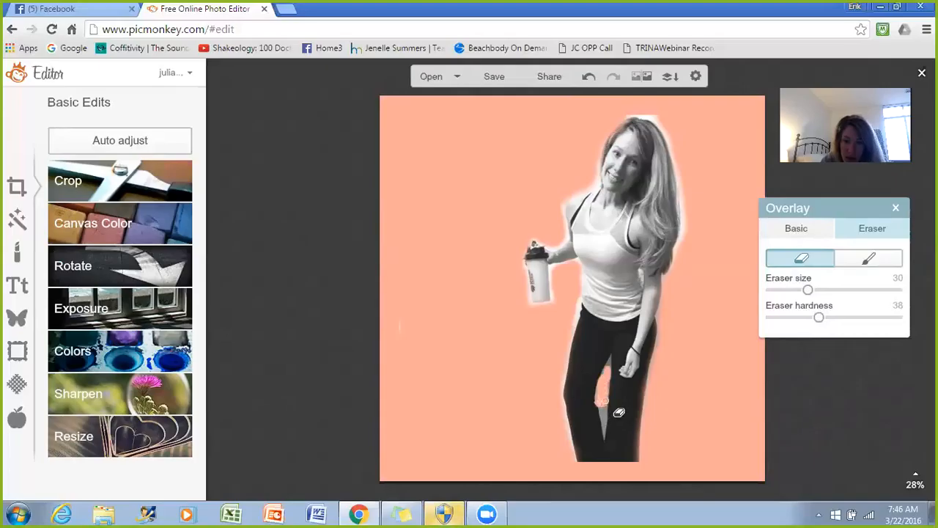
{"action": "mouse_move", "coordinate": [618, 419]}
{"action": "left_mouse_down"}
{"action": "mouse_move", "coordinate": [604, 436]}
{"action": "mouse_move", "coordinate": [607, 405]}
{"action": "left_mouse_up"}
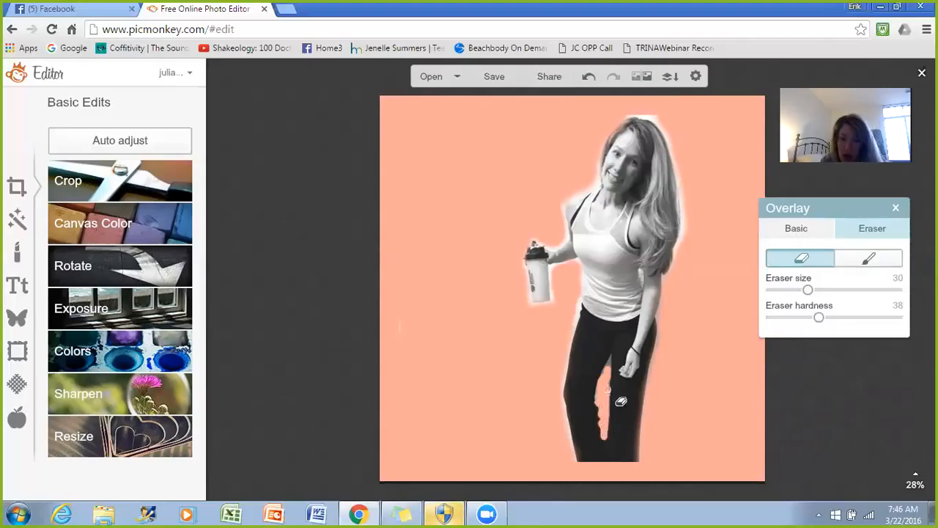
- Restore the over-erased inner trouser edges along both sides of the leg gap with the restore brush at size 46
{"action": "left_click", "coordinate": [866, 256]}
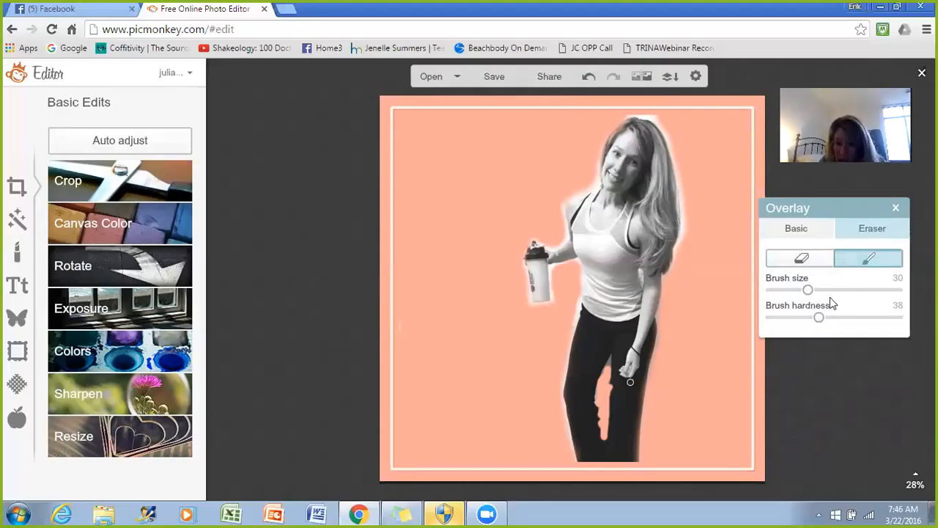
{"action": "left_click_drag", "start_coordinate": [808, 290], "coordinate": [833, 293]}
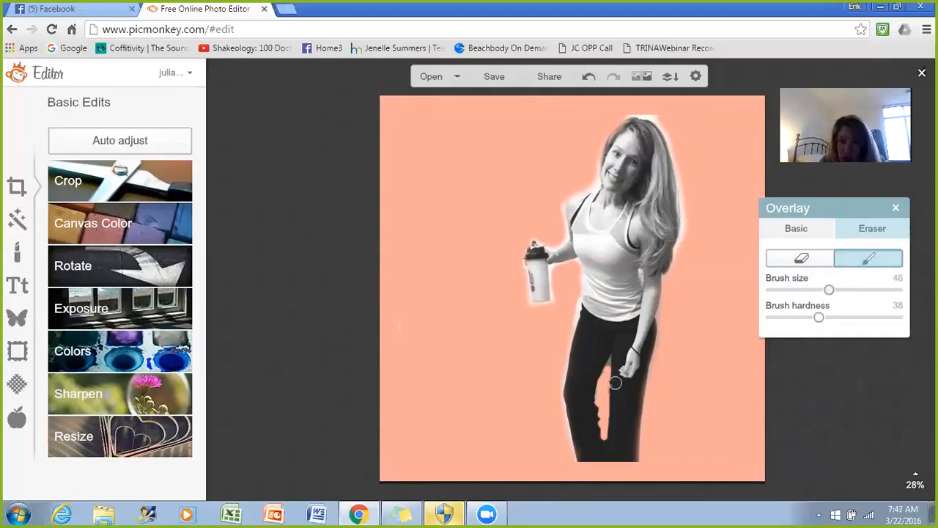
{"action": "mouse_move", "coordinate": [616, 400]}
{"action": "left_mouse_down"}
{"action": "mouse_move", "coordinate": [616, 383]}
{"action": "mouse_move", "coordinate": [614, 391]}
{"action": "left_mouse_up"}
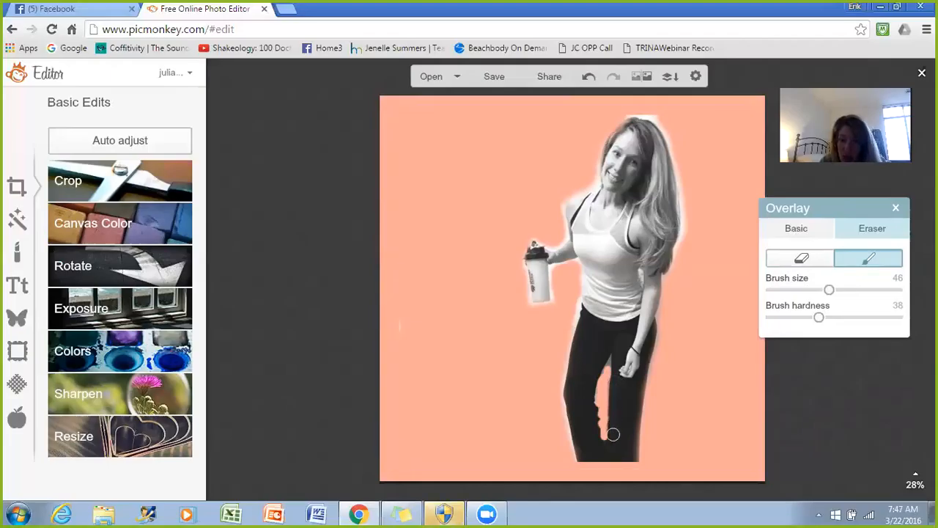
{"action": "mouse_move", "coordinate": [612, 443]}
{"action": "left_mouse_down"}
{"action": "mouse_move", "coordinate": [596, 436]}
{"action": "mouse_move", "coordinate": [594, 395]}
{"action": "left_mouse_up"}
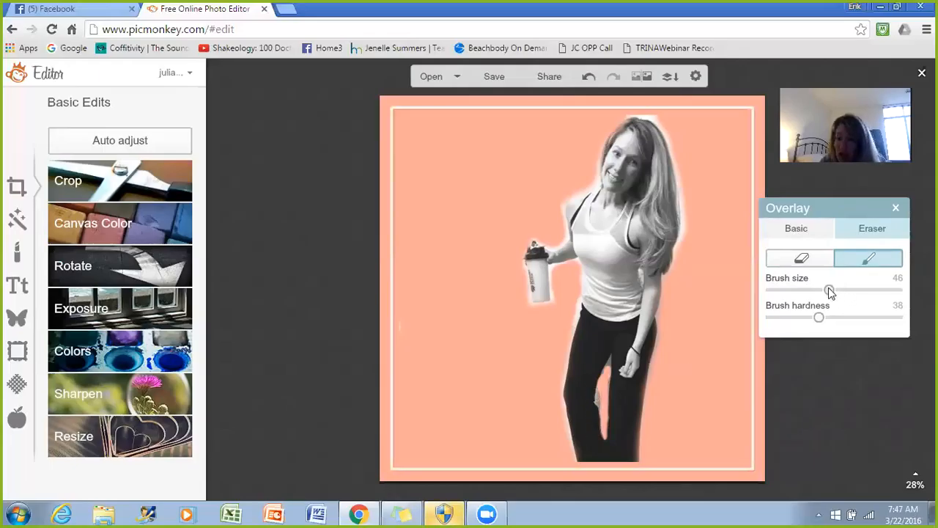
- Erase the white fringe above the woman's head and along the outer edge of her long hair at eraser size 46
{"action": "left_click", "coordinate": [800, 258]}
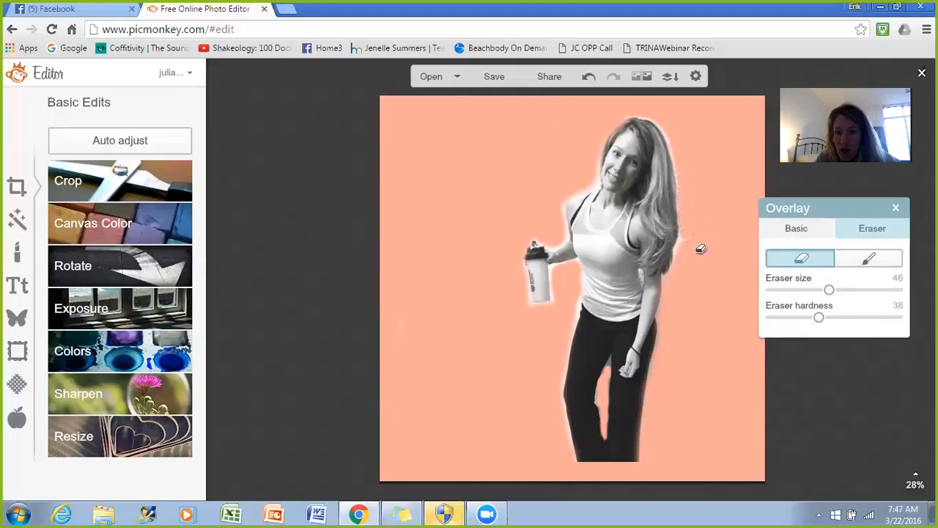
{"action": "left_click_drag", "start_coordinate": [700, 257], "coordinate": [697, 267]}
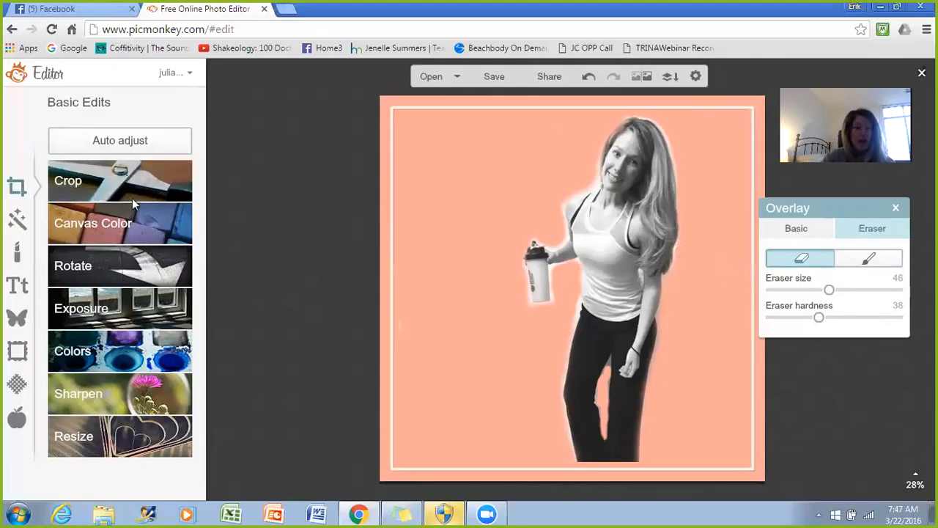
- Change the canvas color to white (ffffff) and apply it
{"action": "left_click", "coordinate": [114, 244]}
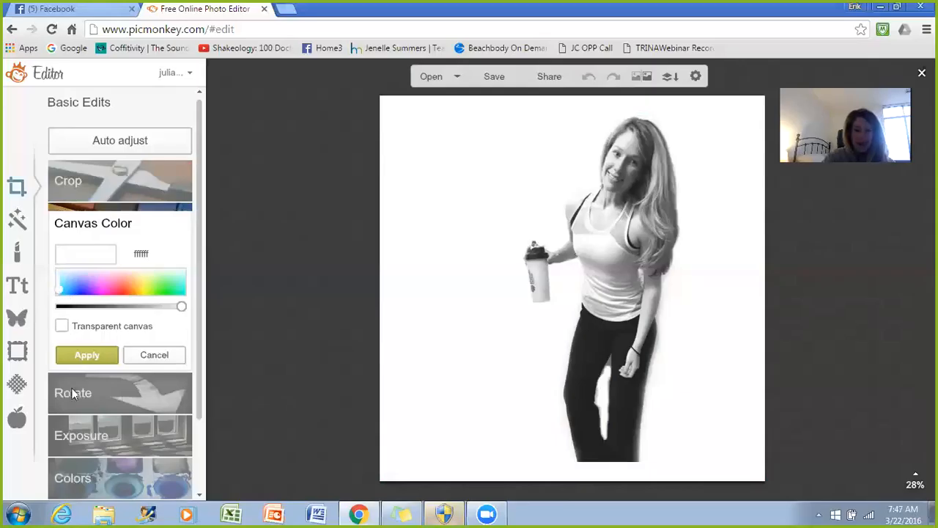
{"action": "left_click", "coordinate": [86, 355]}
- Reduce the photo overlay's eraser size to 31, clear the upper tip of the gap between the legs, and switch to the restore brush
{"action": "left_click", "coordinate": [455, 272]}
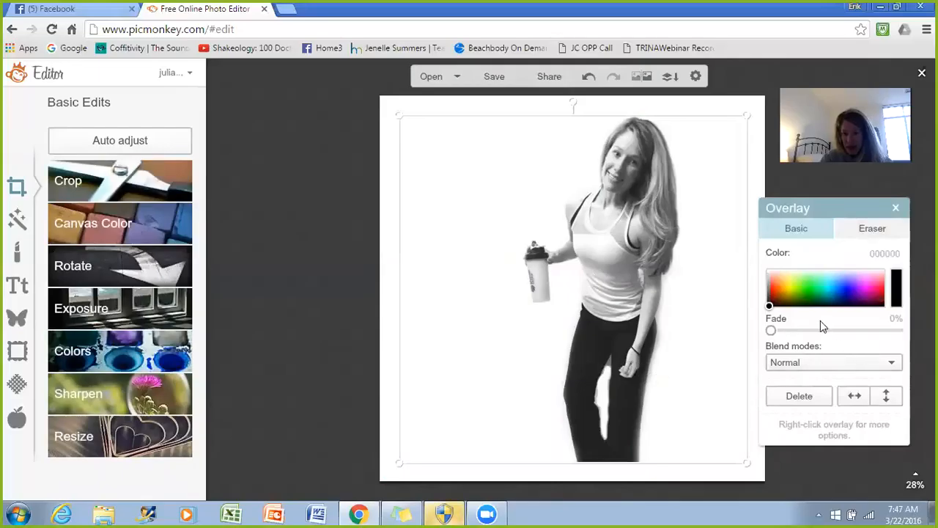
{"action": "left_click", "coordinate": [872, 233]}
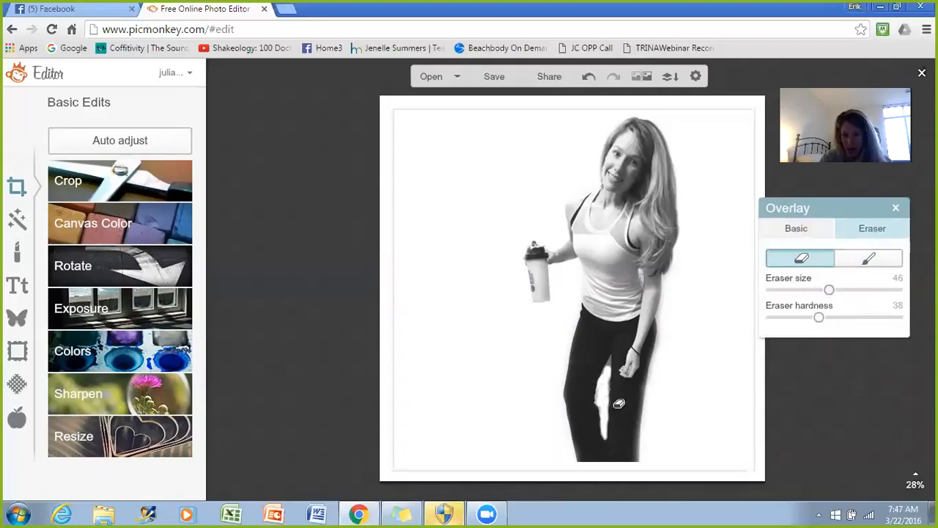
{"action": "left_click_drag", "start_coordinate": [829, 290], "coordinate": [809, 298]}
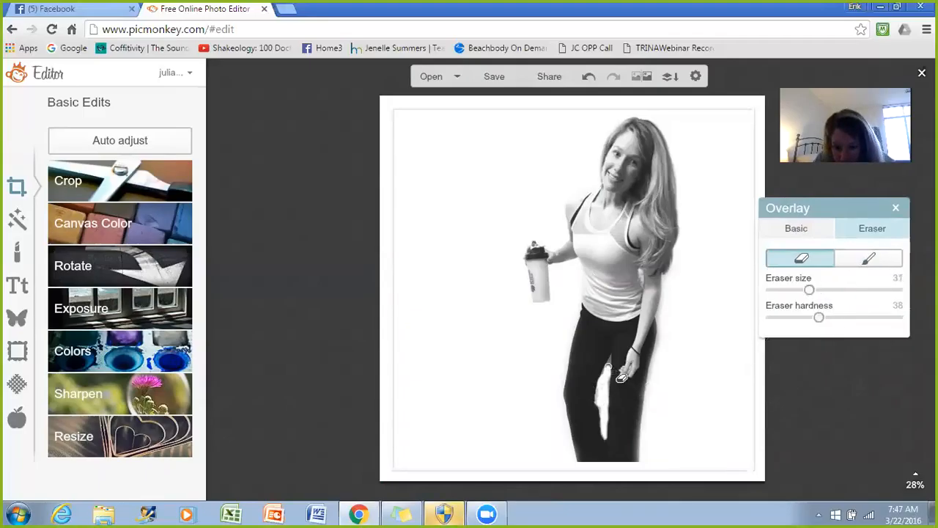
{"action": "left_click_drag", "start_coordinate": [608, 366], "coordinate": [609, 359]}
{"action": "left_click", "coordinate": [869, 258]}
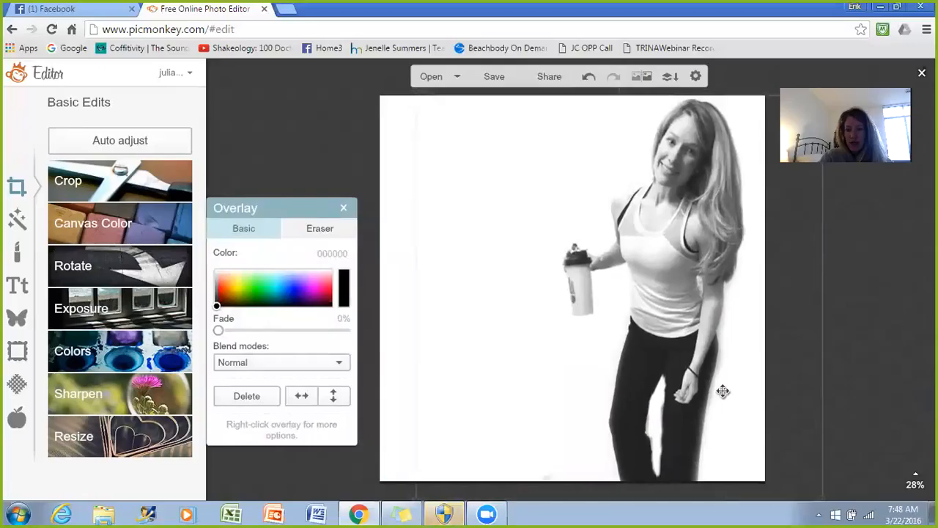
- Reposition the enlarged photo overlay so the woman fills the height of the canvas along its right side
{"action": "left_click_drag", "start_coordinate": [723, 391], "coordinate": [724, 374]}
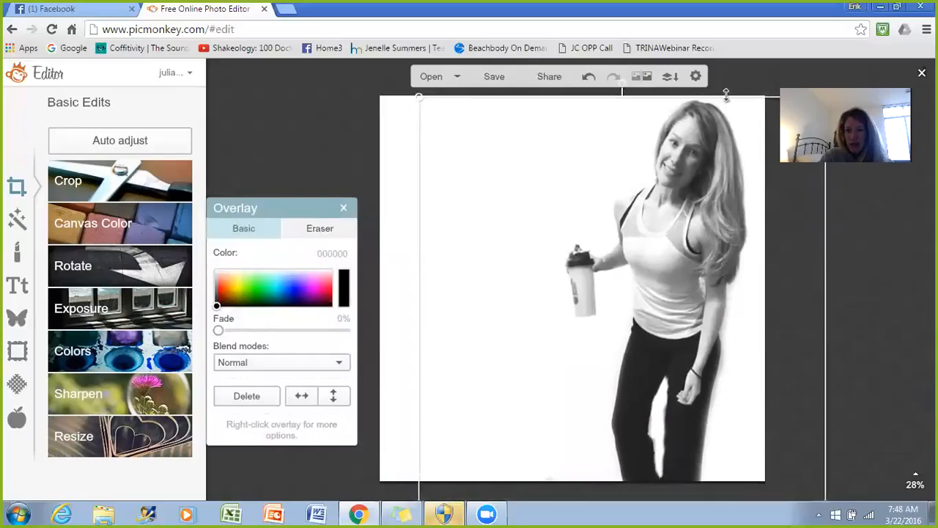